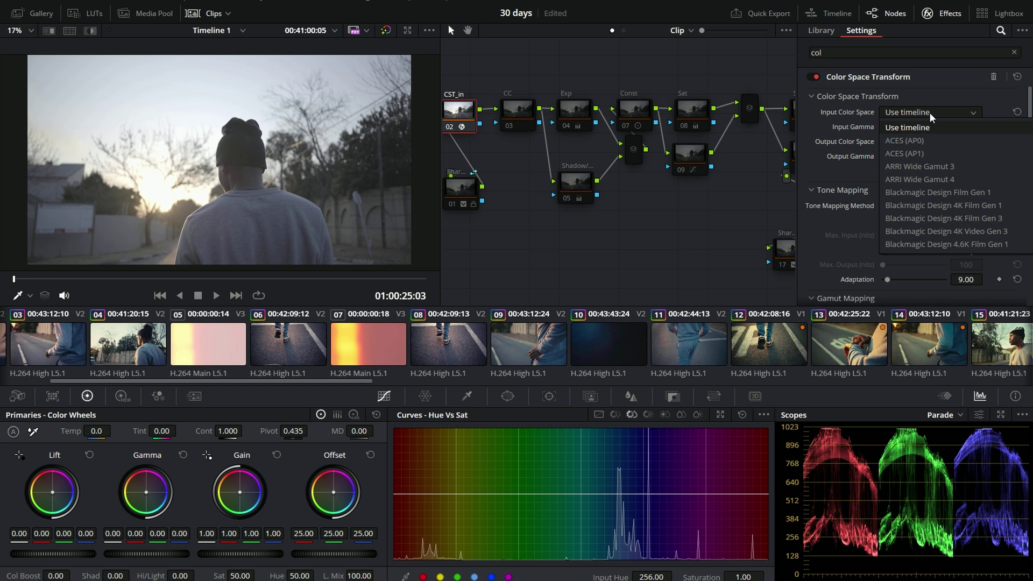
- Set CST_in's input to Sony S-Gamut3.Cine color space with Sony S-Log2 gamma
key(s)
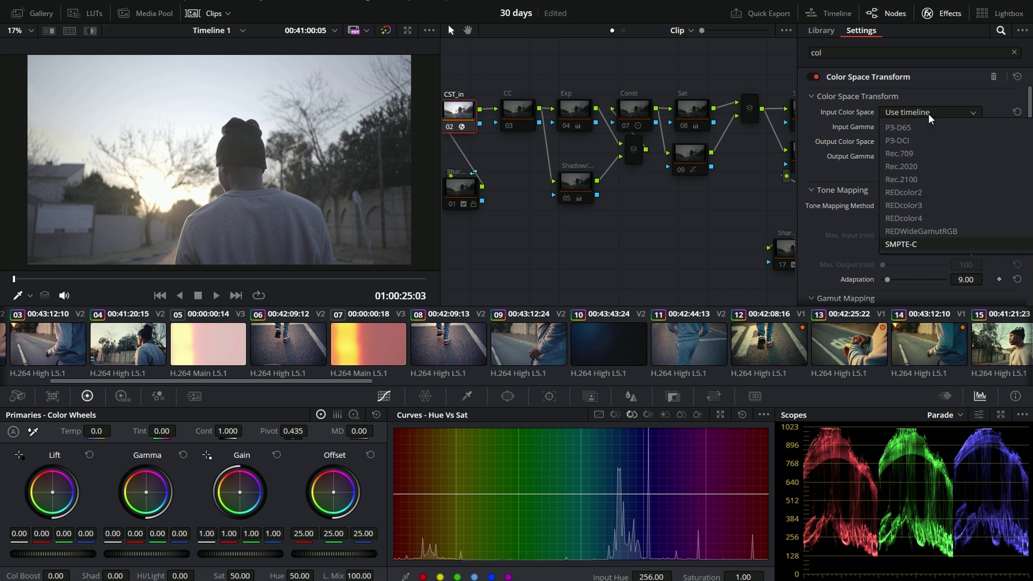
scroll(938, 142, up, 1)
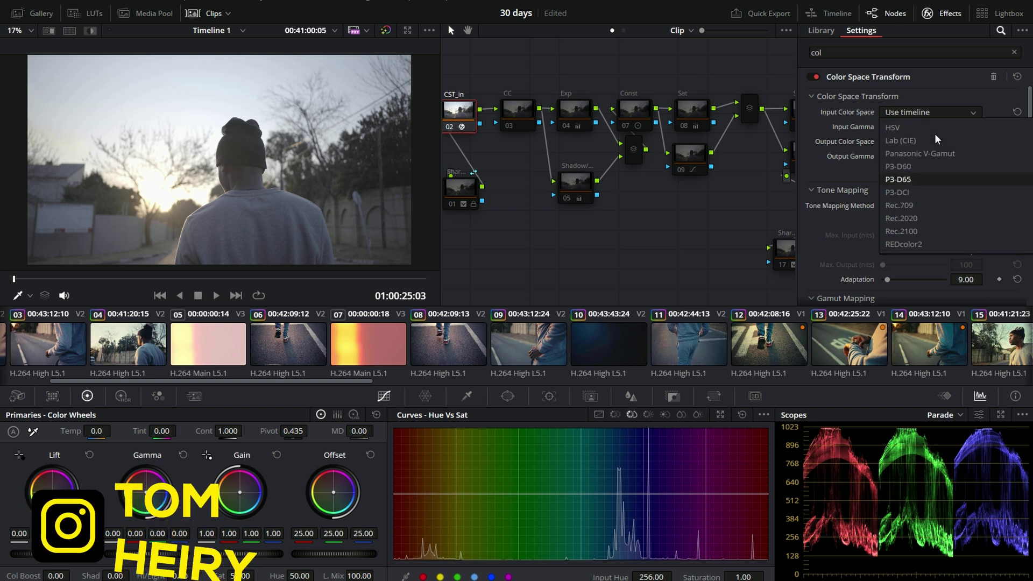
key(s)
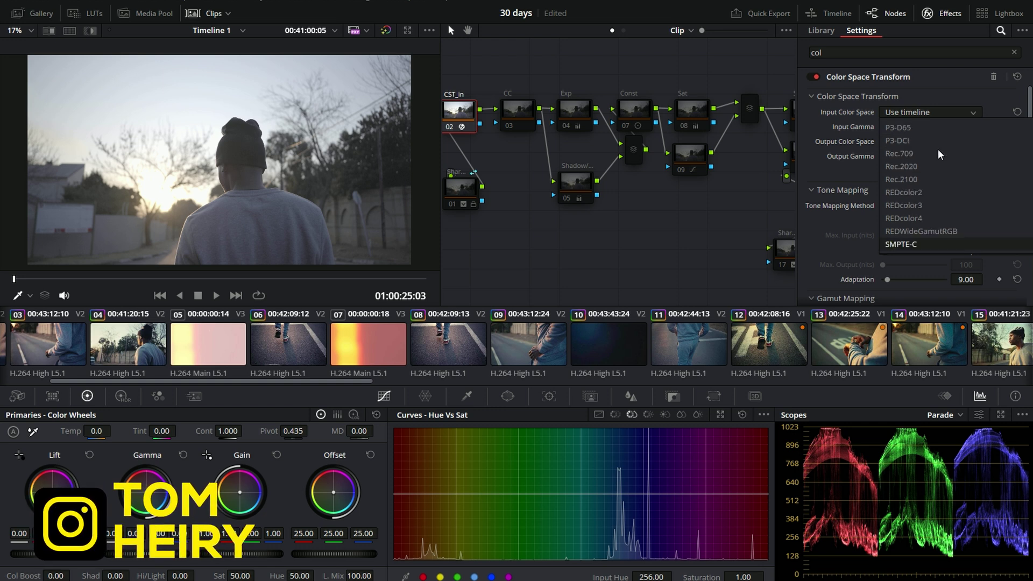
scroll(939, 173, down, 1)
scroll(941, 237, down, 1)
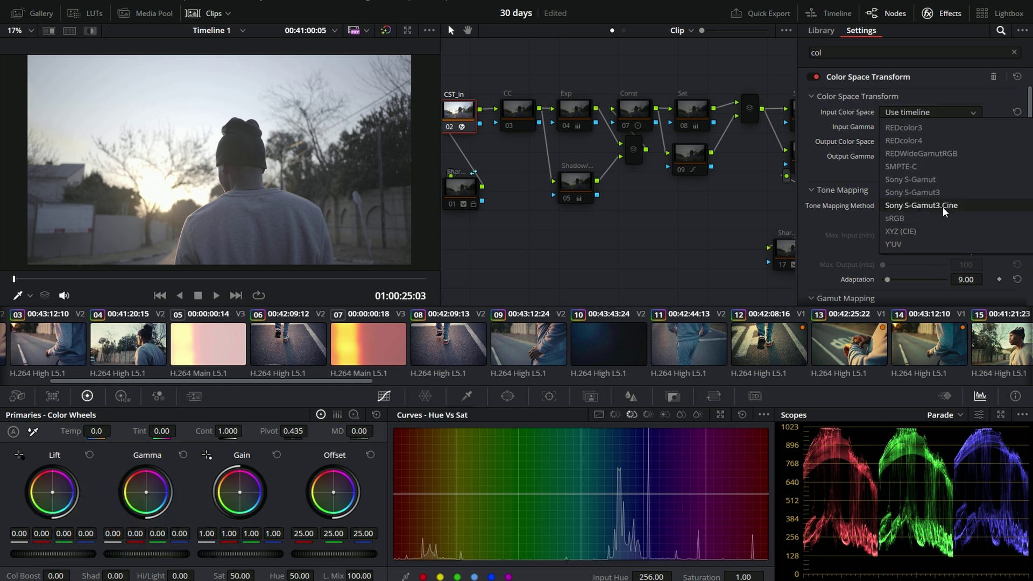
click(943, 206)
click(930, 127)
scroll(934, 233, down, 5)
click(935, 233)
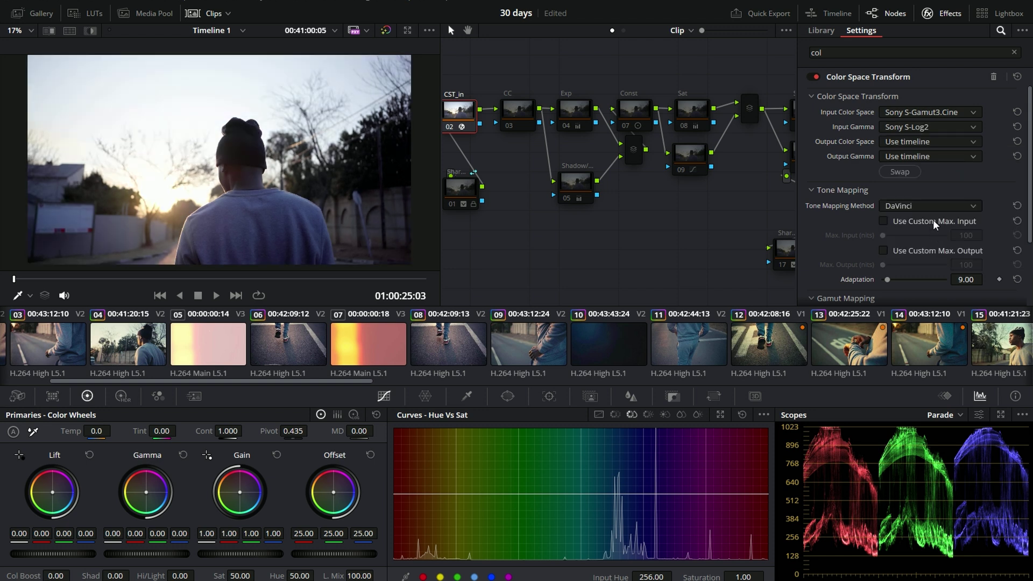
- Set CST_in's output to ARRI Wide Gamut 3 color space with ARRI LogC3 gamma
click(930, 141)
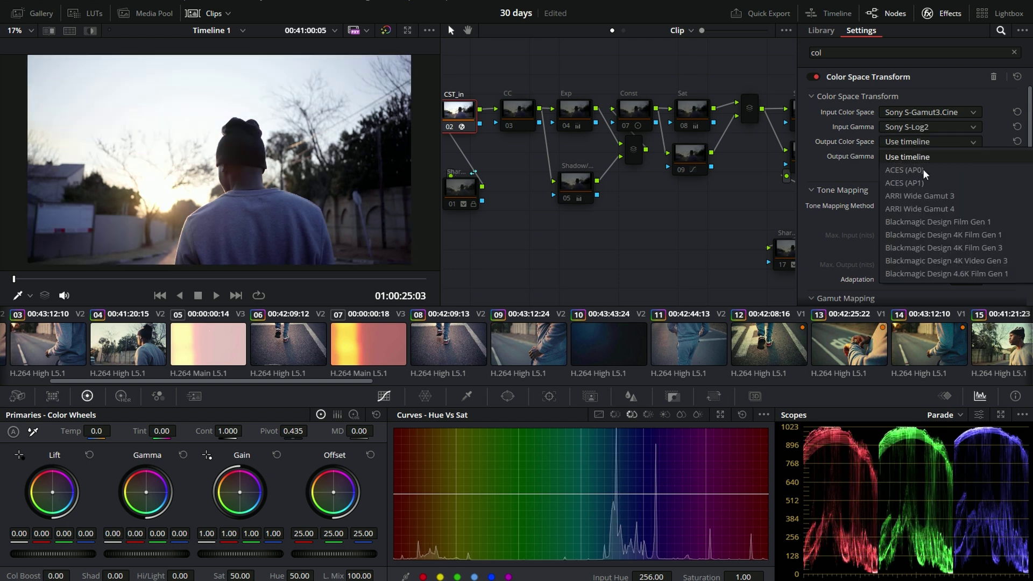
click(951, 201)
click(929, 157)
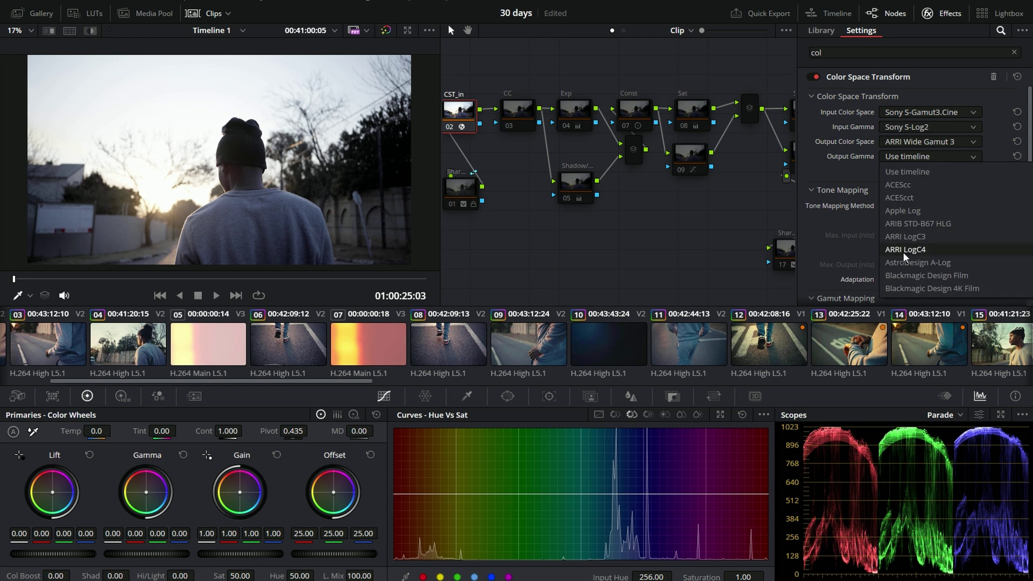
click(905, 237)
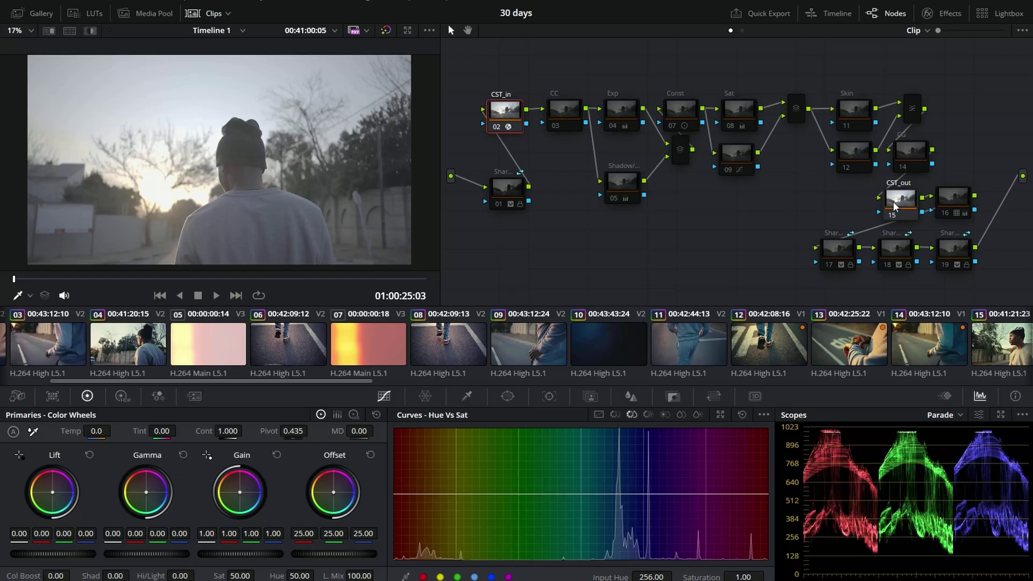
- Apply a Color Space Transform from the Effects library to the CST_out node, node 15
click(893, 206)
drag(846, 207, 791, 206)
click(947, 24)
drag(877, 117, 736, 192)
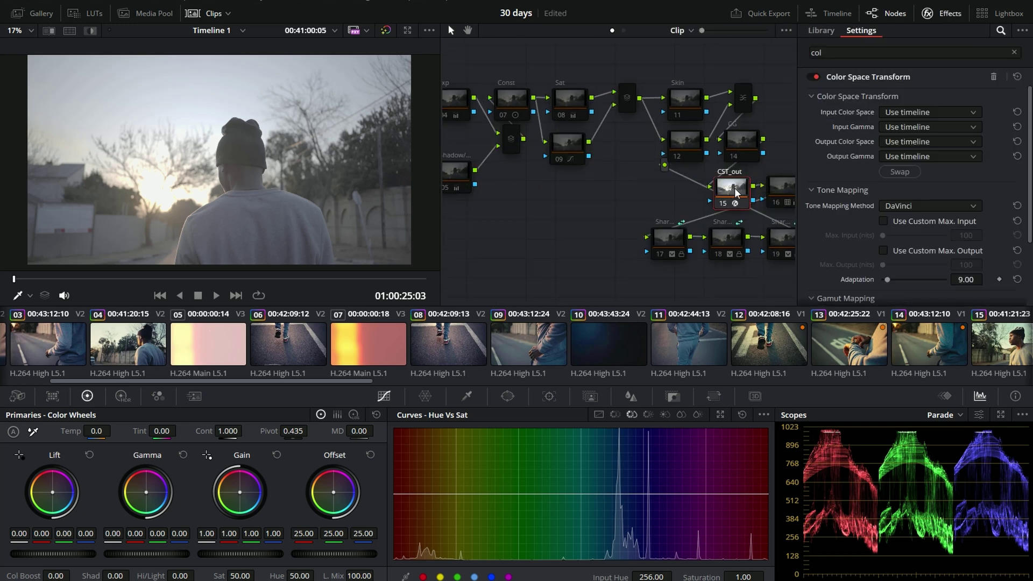
- Set CST_out's input to ARRI Wide Gamut 3 color space with ARRI LogC3 gamma
click(937, 113)
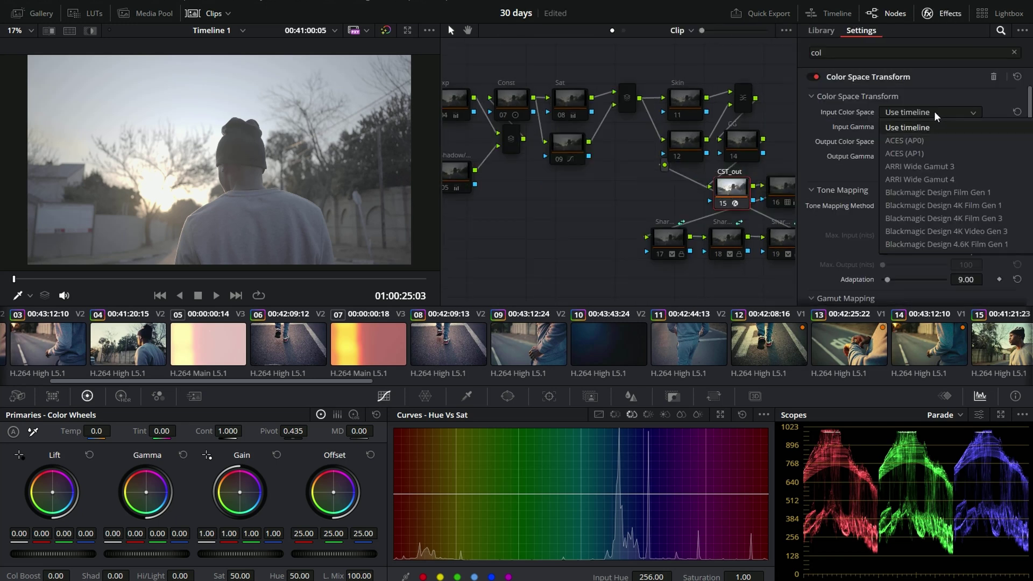
click(938, 166)
click(919, 127)
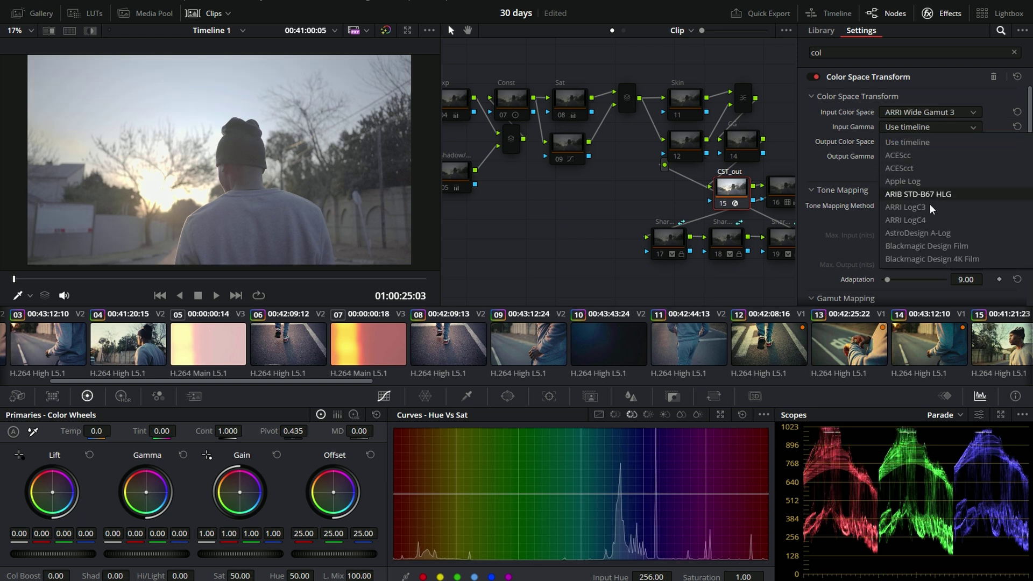
click(922, 208)
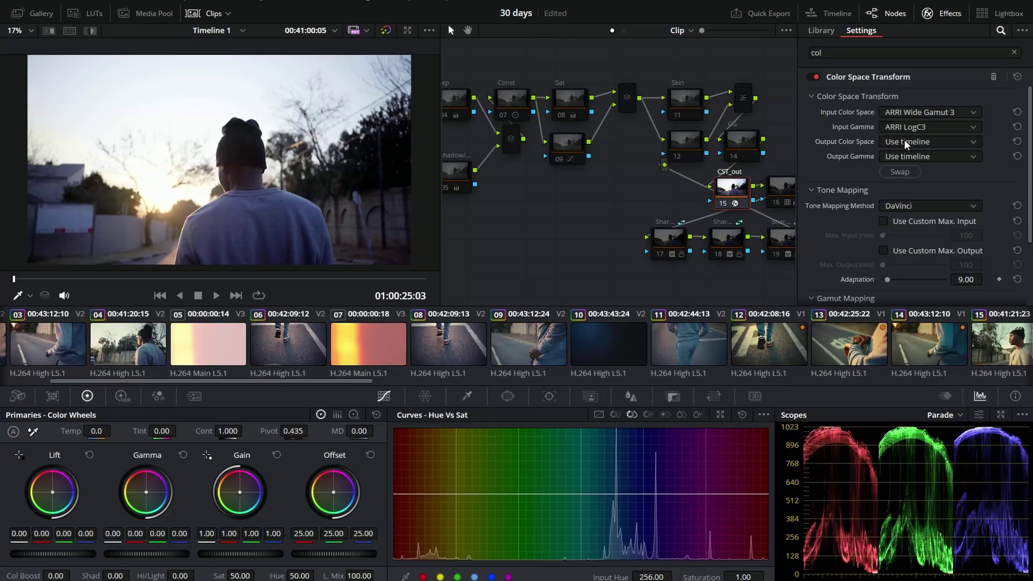
- Set CST_out's output to Rec.709 color space with Cineon Film Log gamma
click(906, 142)
scroll(912, 264, down, 8)
click(912, 274)
click(908, 158)
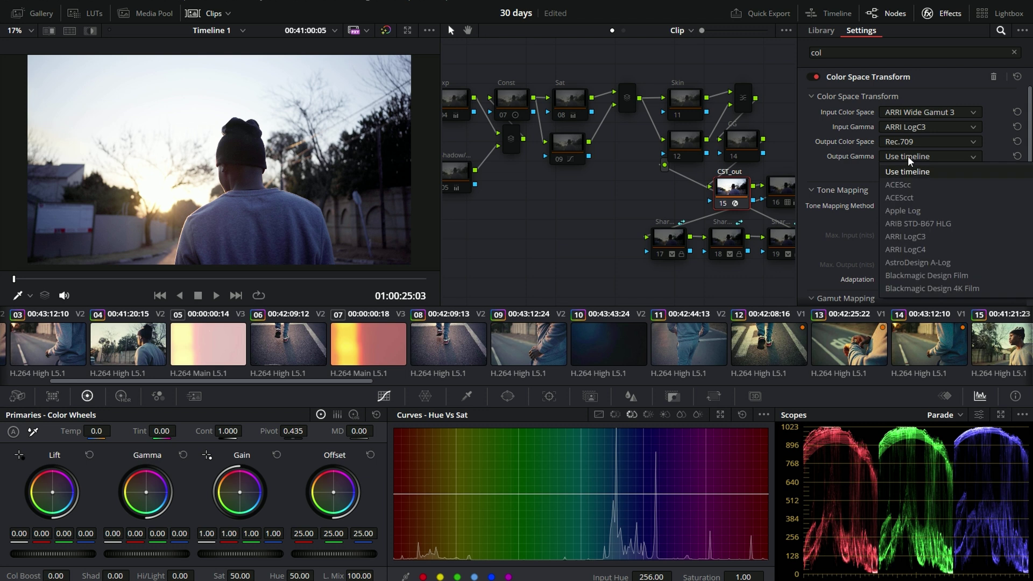
click(920, 275)
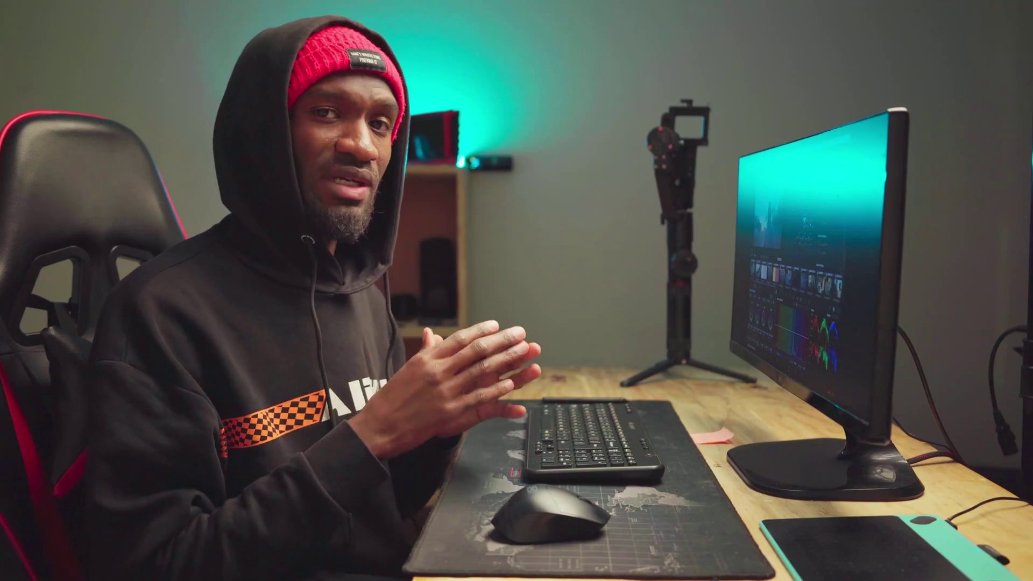
- Apply the Rec709 Kodak 2383 D65 LUT from the Film Looks folder to node 16
right_click(730, 188)
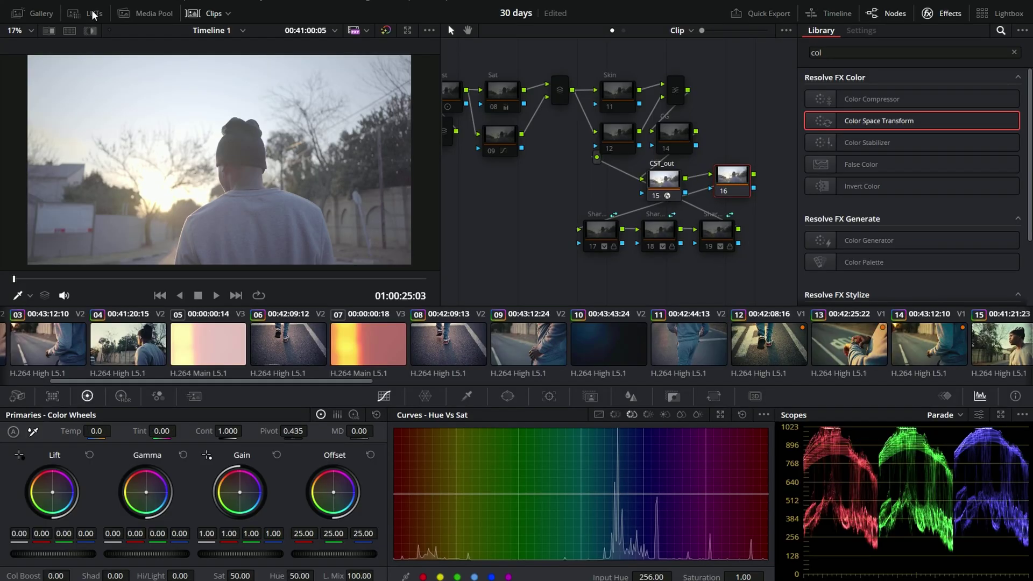
click(93, 15)
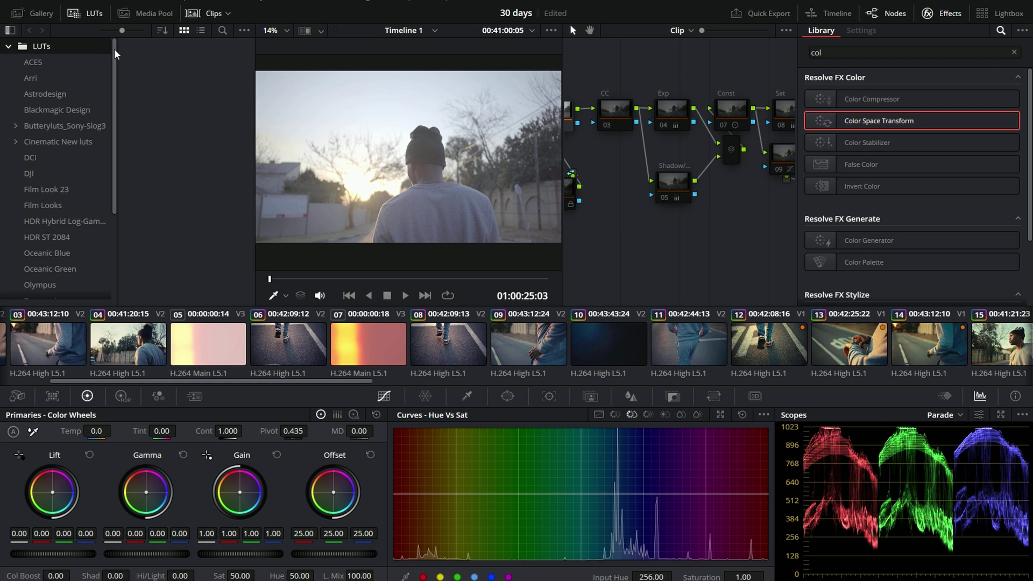
click(47, 206)
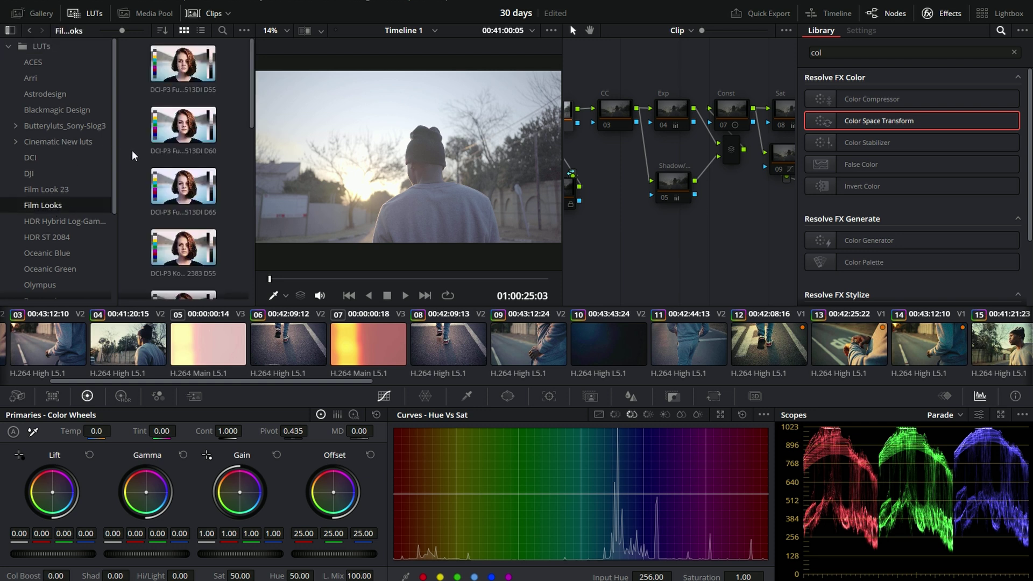
scroll(133, 156, down, 1)
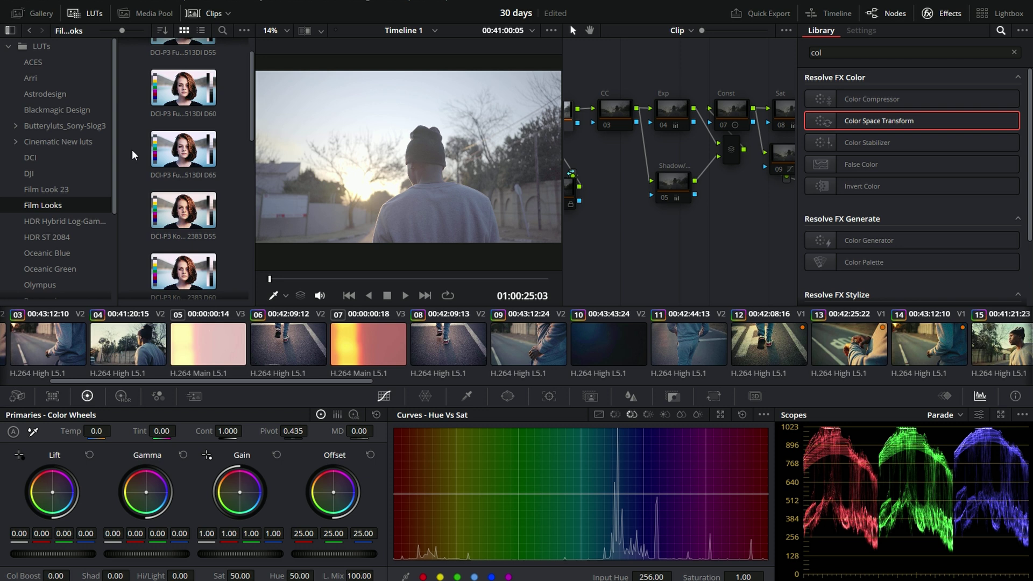
scroll(183, 161, down, 5)
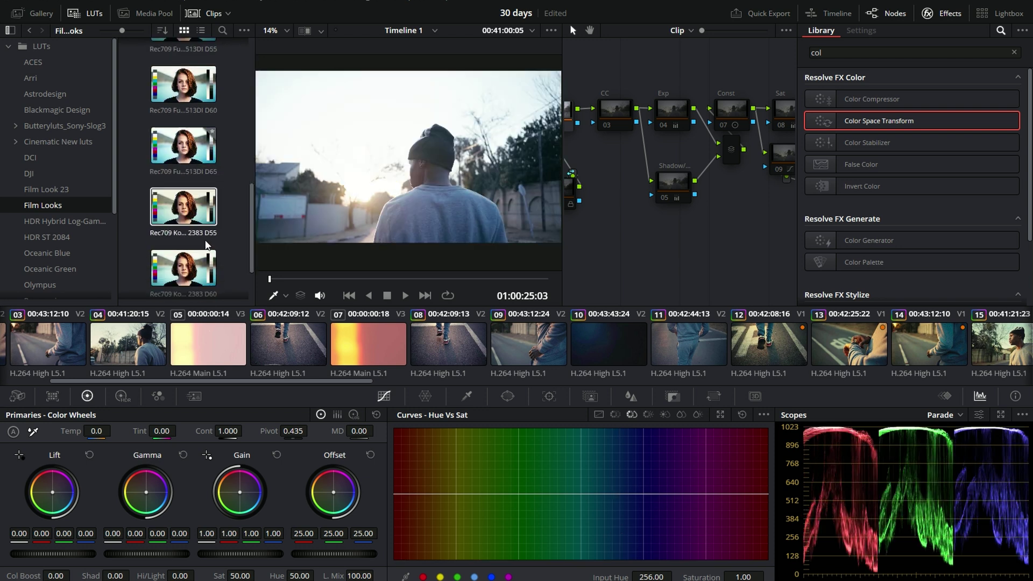
scroll(199, 242, down, 1)
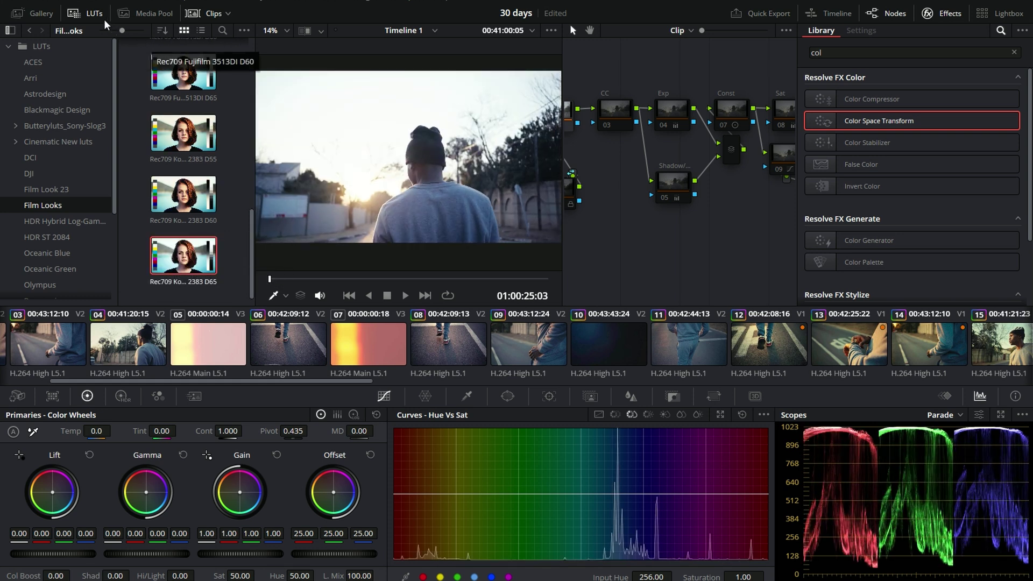
click(84, 15)
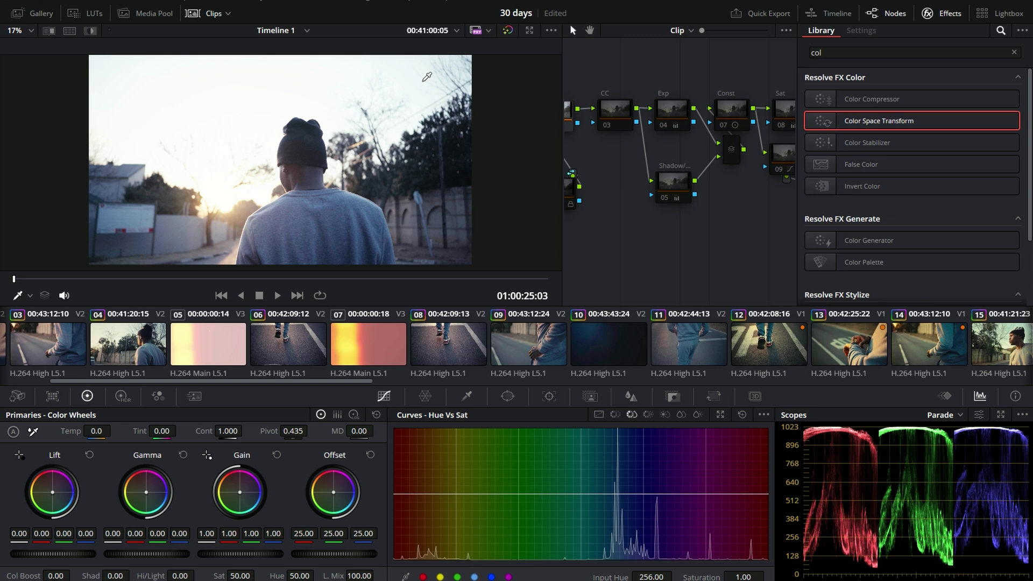
- Warm node 16 to Temp 690 and Tint -14, then select the CC node 03
click(928, 13)
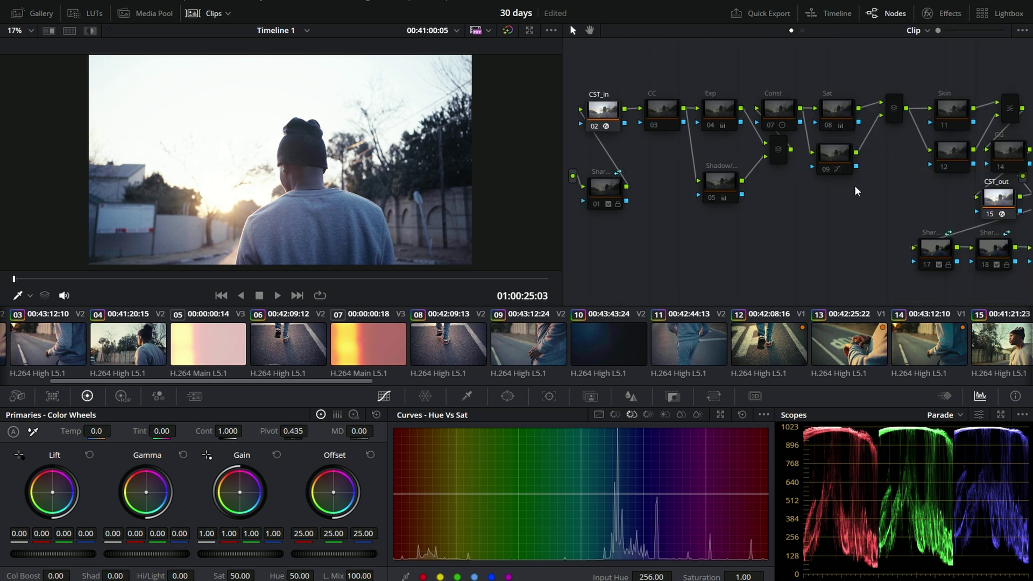
drag(806, 209, 659, 193)
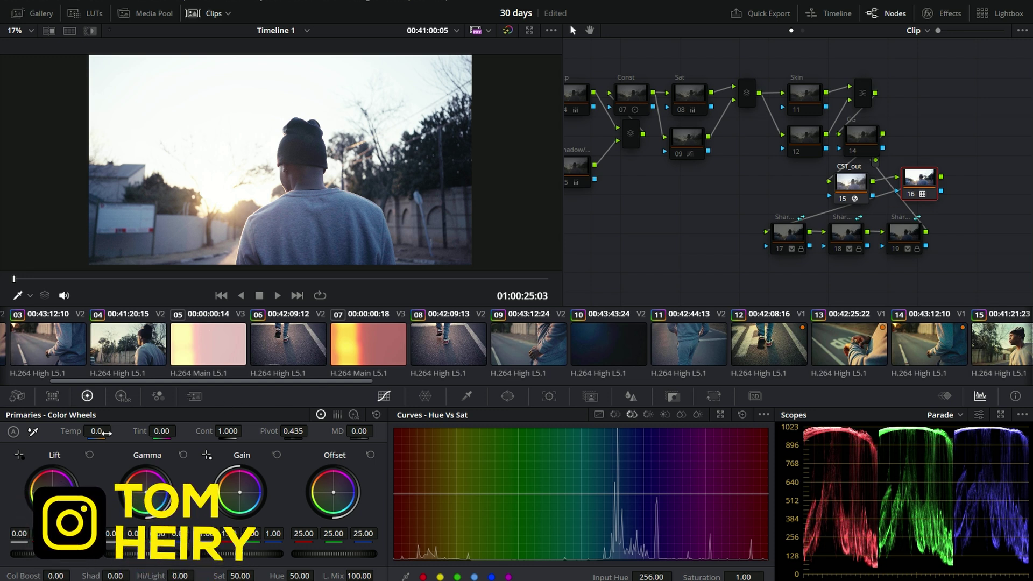
drag(96, 431, 156, 431)
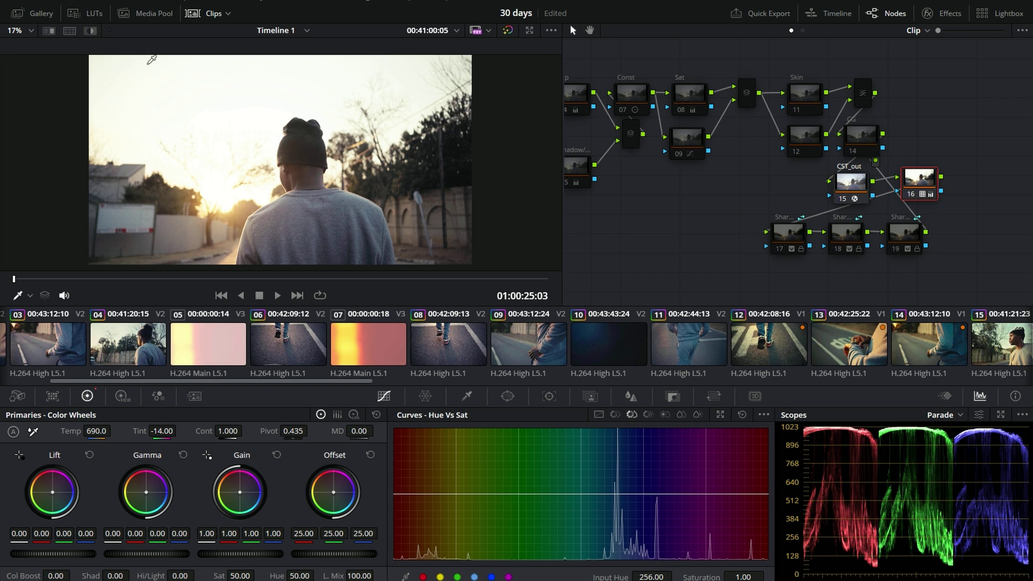
drag(661, 228, 789, 249)
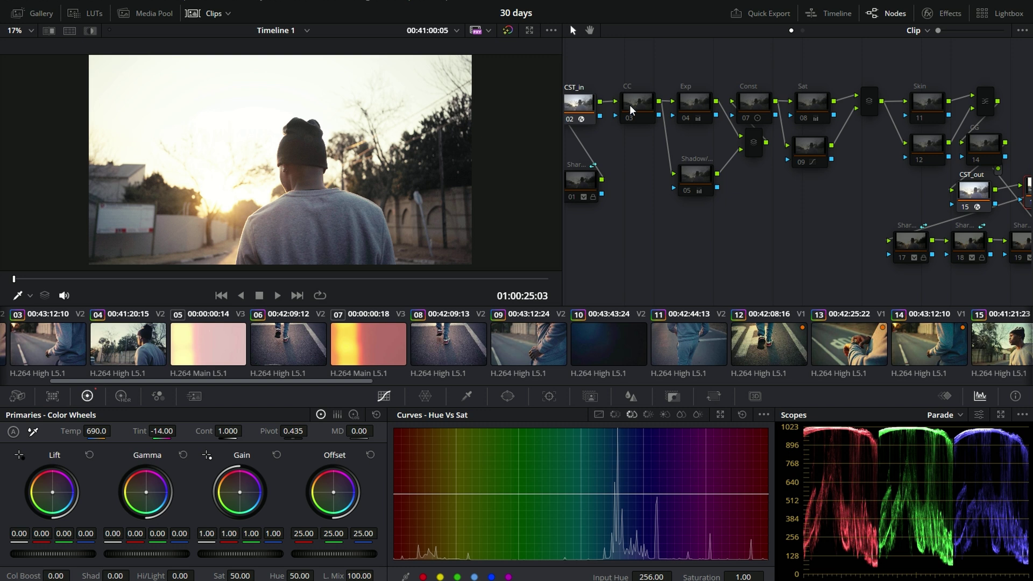
click(623, 121)
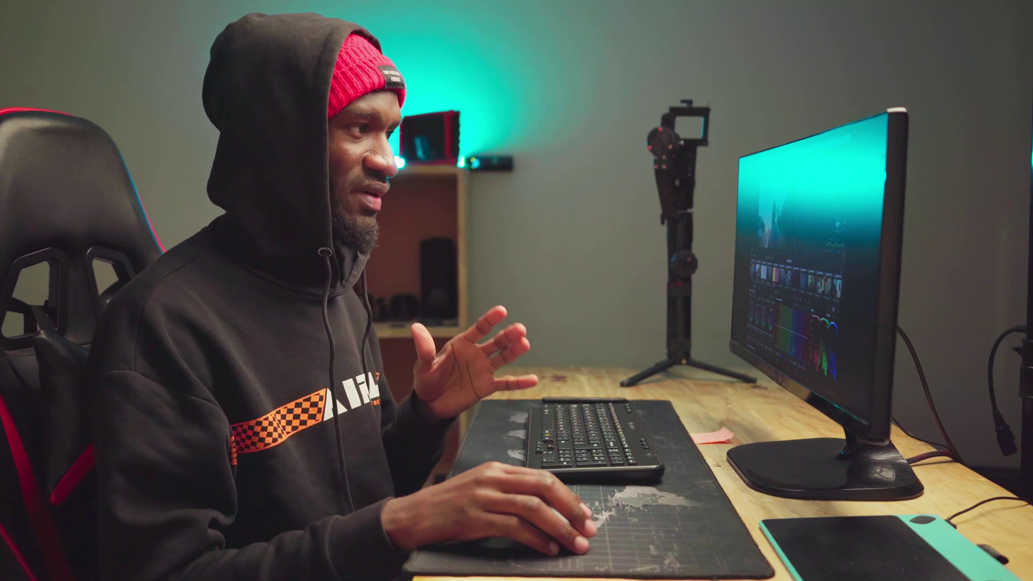
- Re-enable the Exp, Shadow, Const and Sat nodes, lowering Shadow's highlights to -49
click(685, 107)
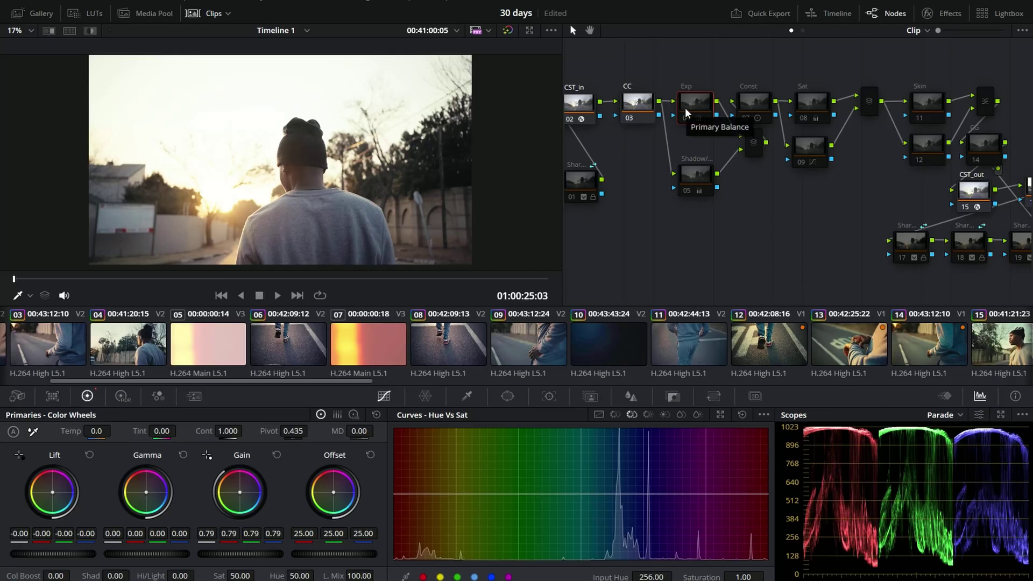
click(683, 121)
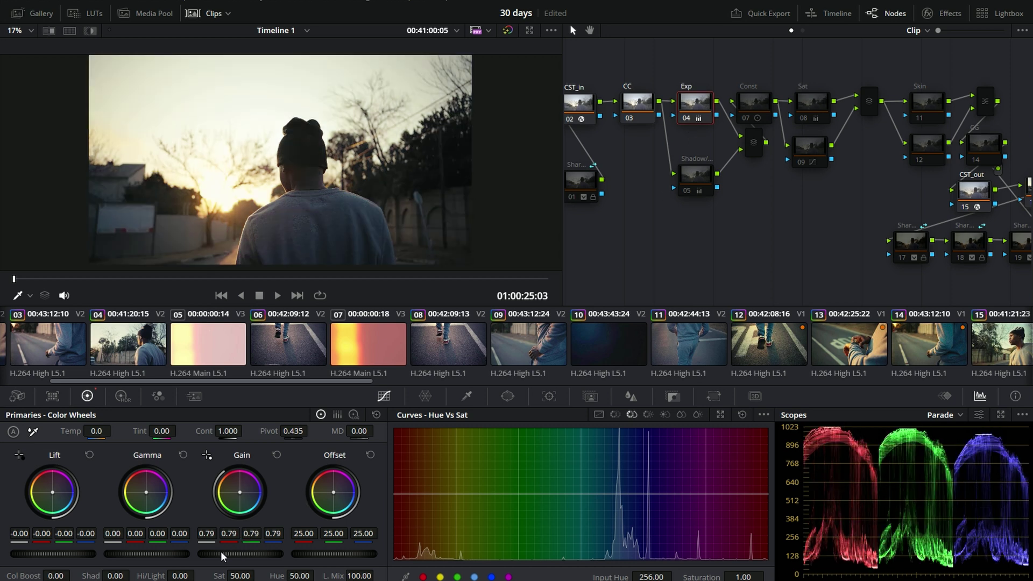
click(699, 180)
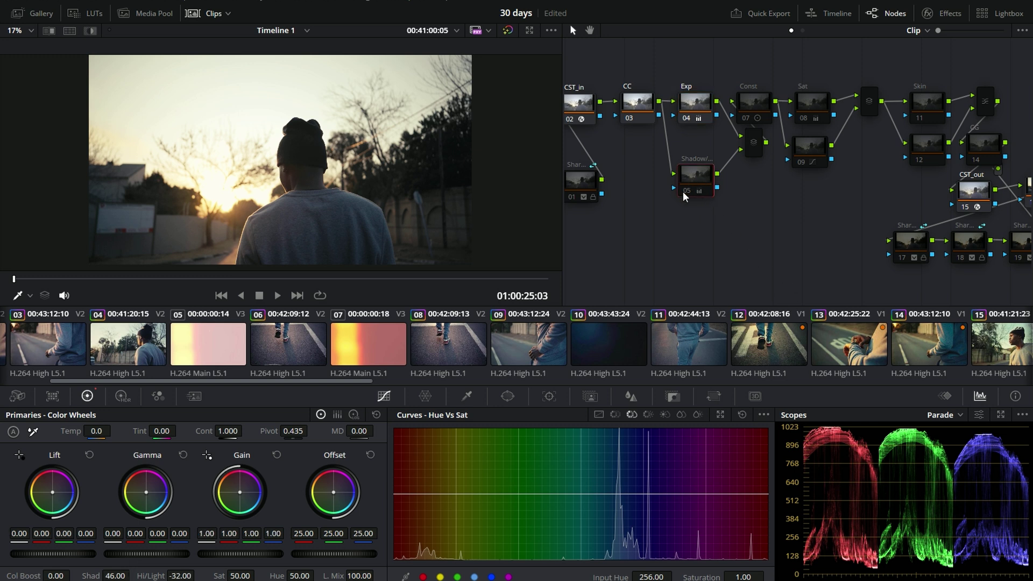
click(687, 191)
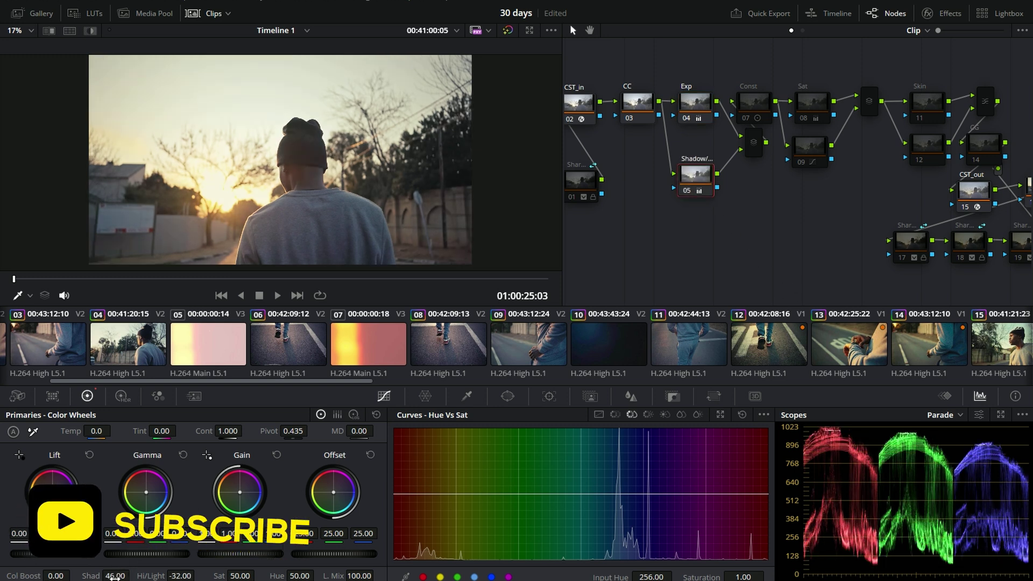
drag(188, 575, 185, 576)
scroll(181, 576, down, 15)
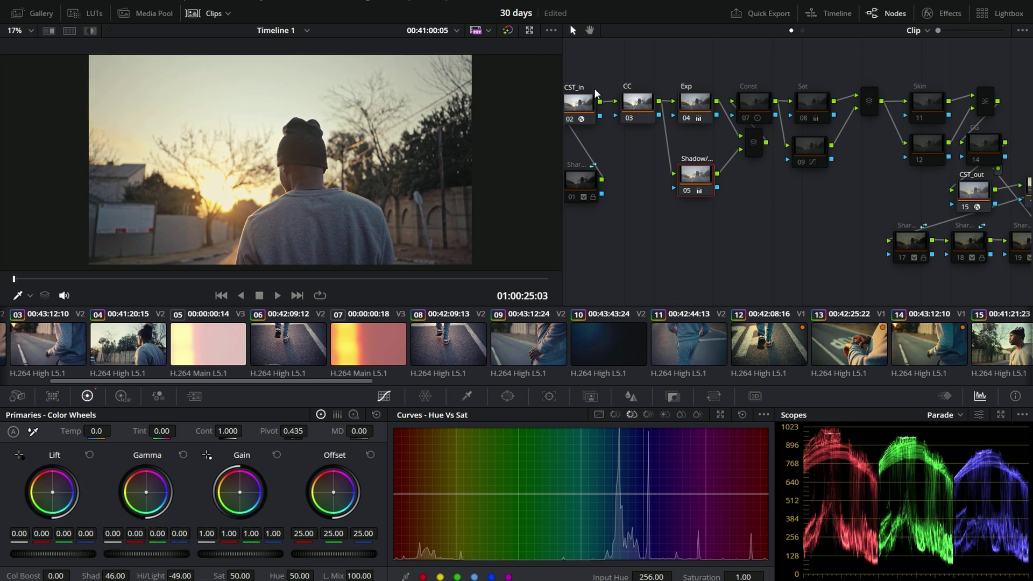
click(746, 118)
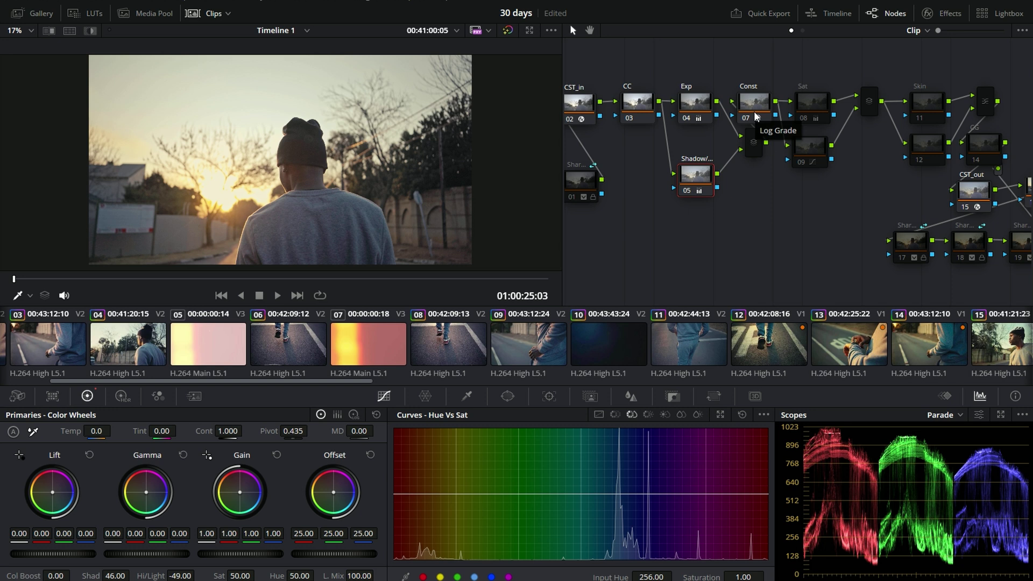
click(806, 119)
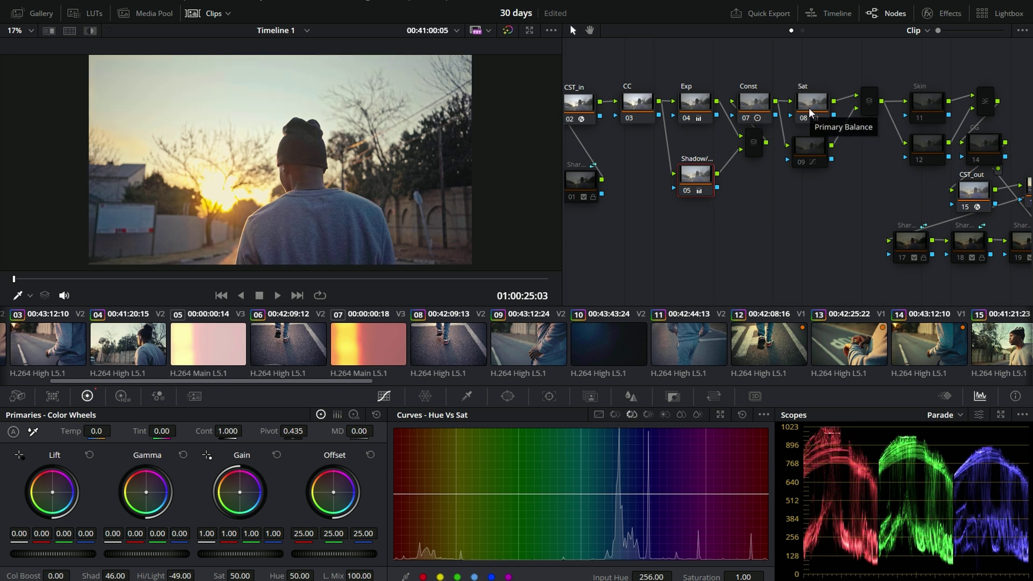
- Check that the Sat node uses HSL color space with only Channel 2 active
right_click(810, 112)
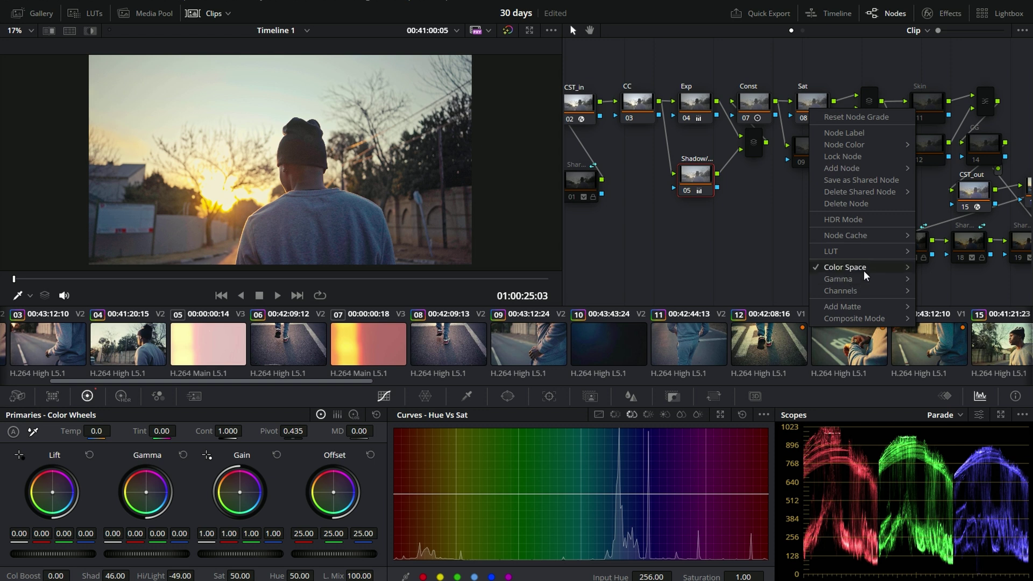
mouse_move(866, 269)
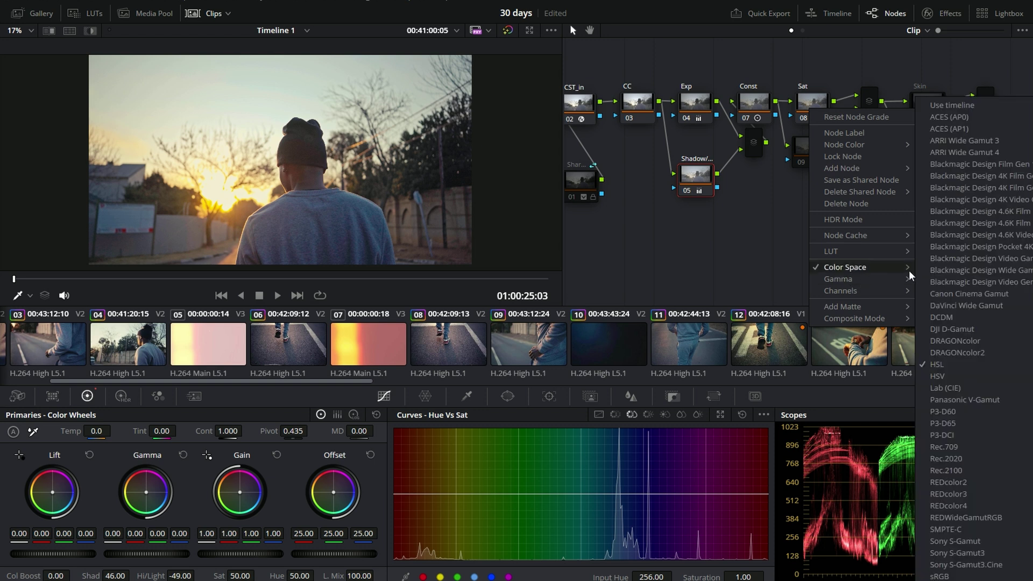
click(949, 370)
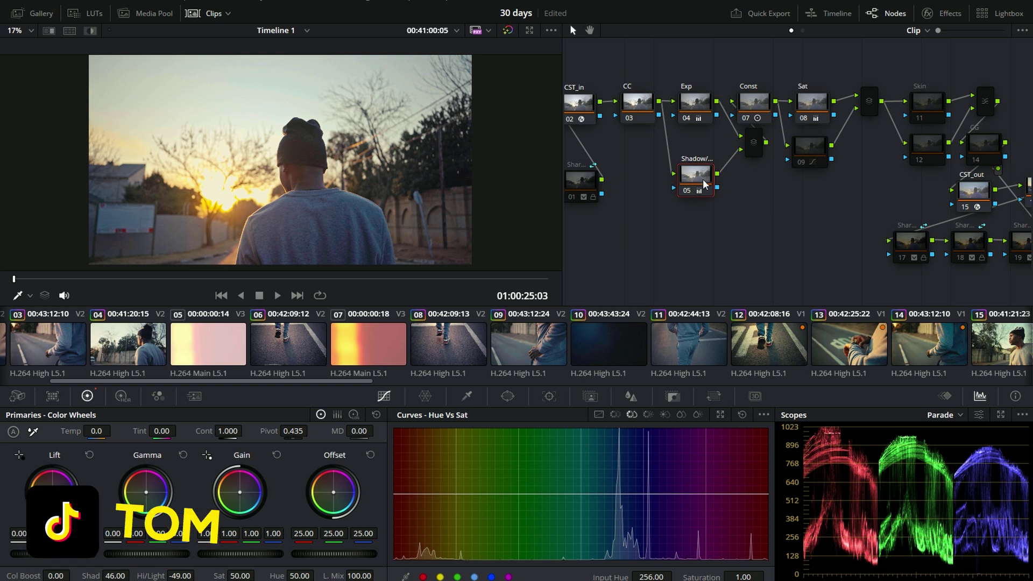
right_click(805, 103)
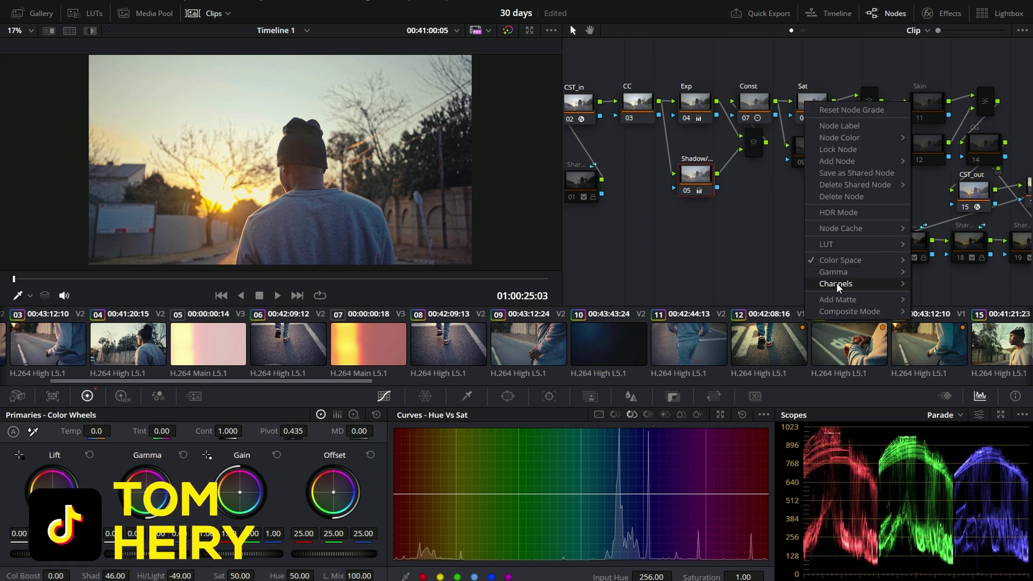
mouse_move(838, 284)
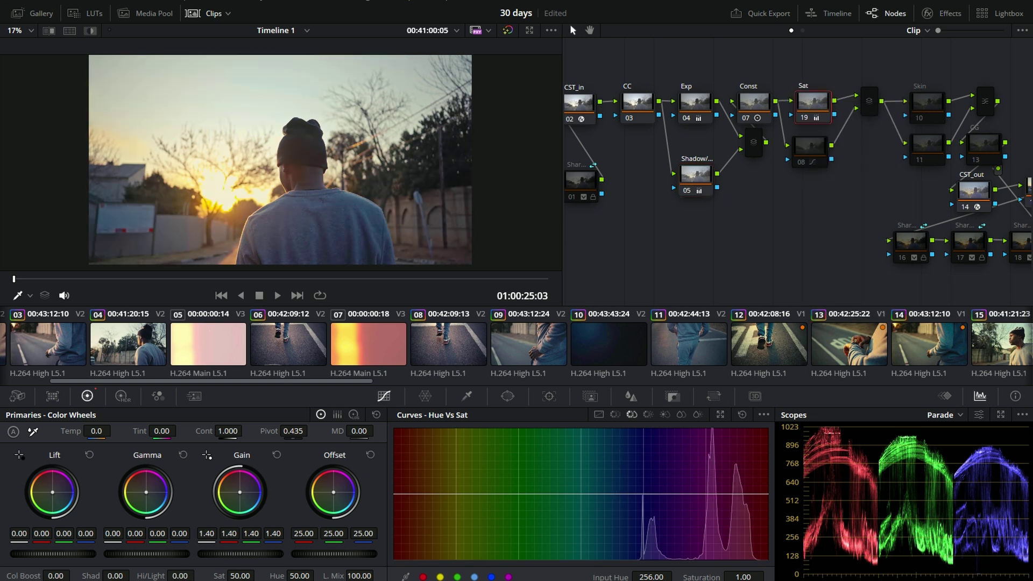
- Lower the Sat node's gain to 1.40 and move the CG node up beside Skin
drag(240, 553, 232, 554)
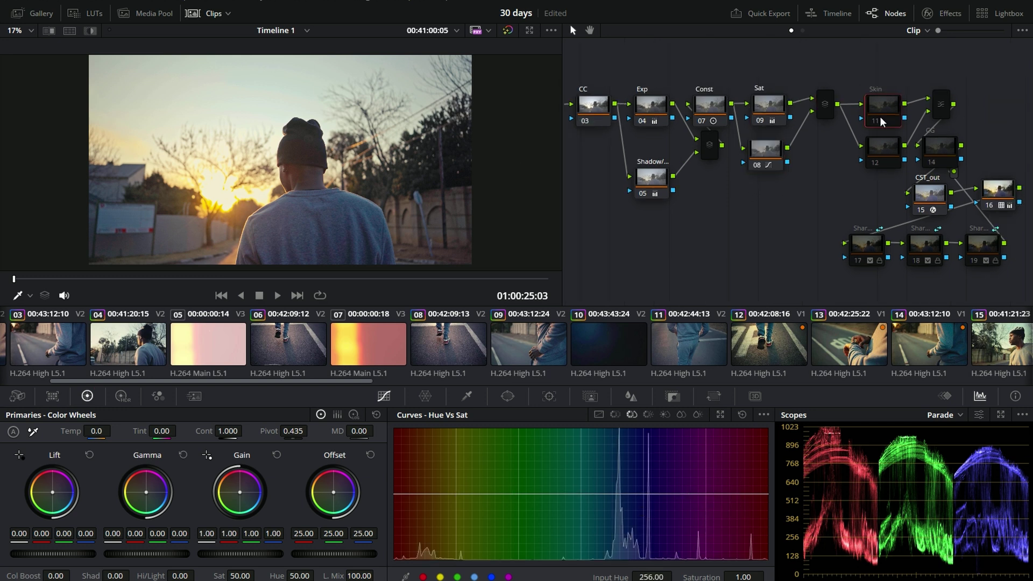
click(880, 159)
drag(927, 155, 952, 160)
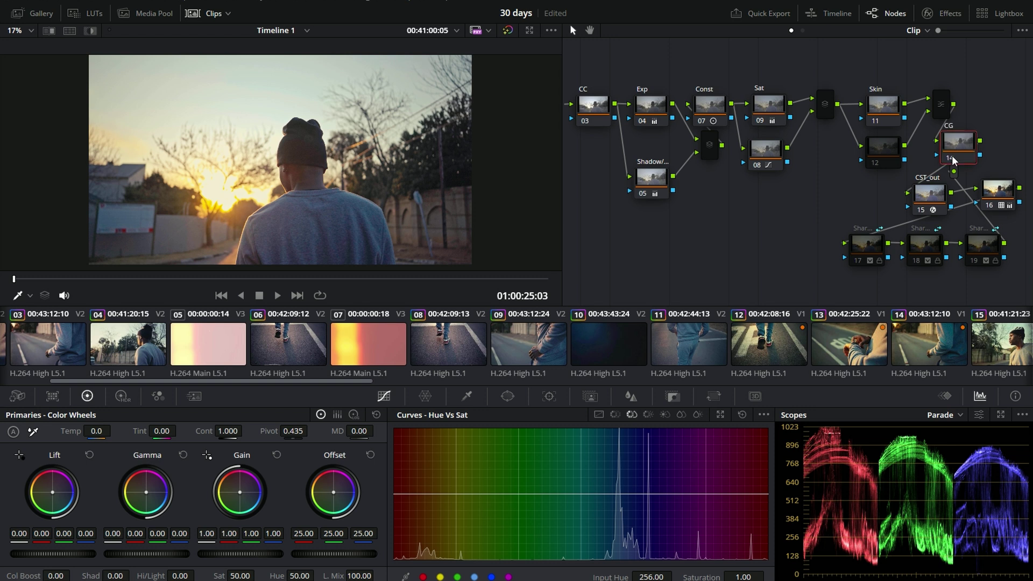
- Reset node 16's temperature to zero, then warm it to Temp 730
click(992, 206)
click(991, 204)
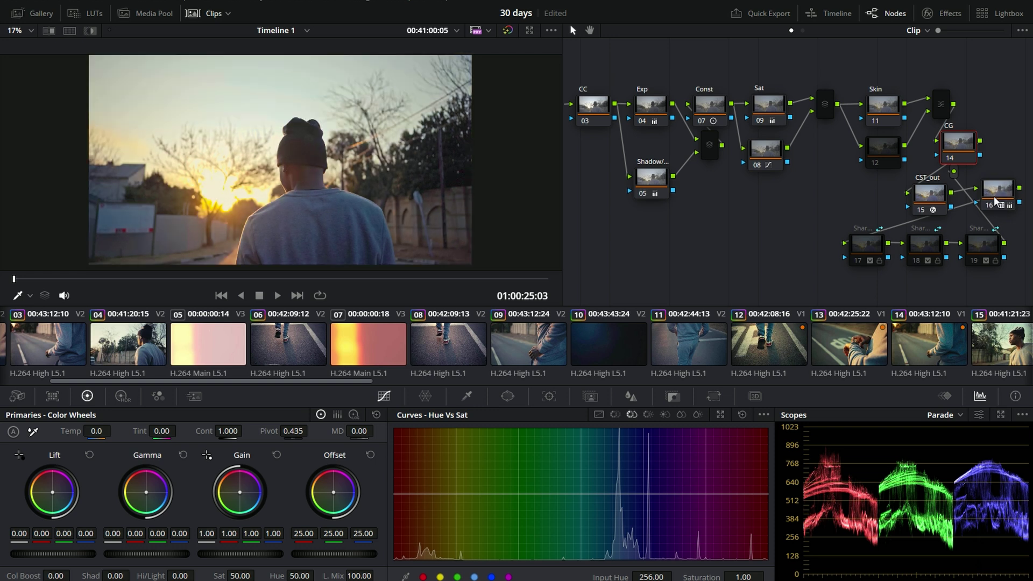
click(994, 202)
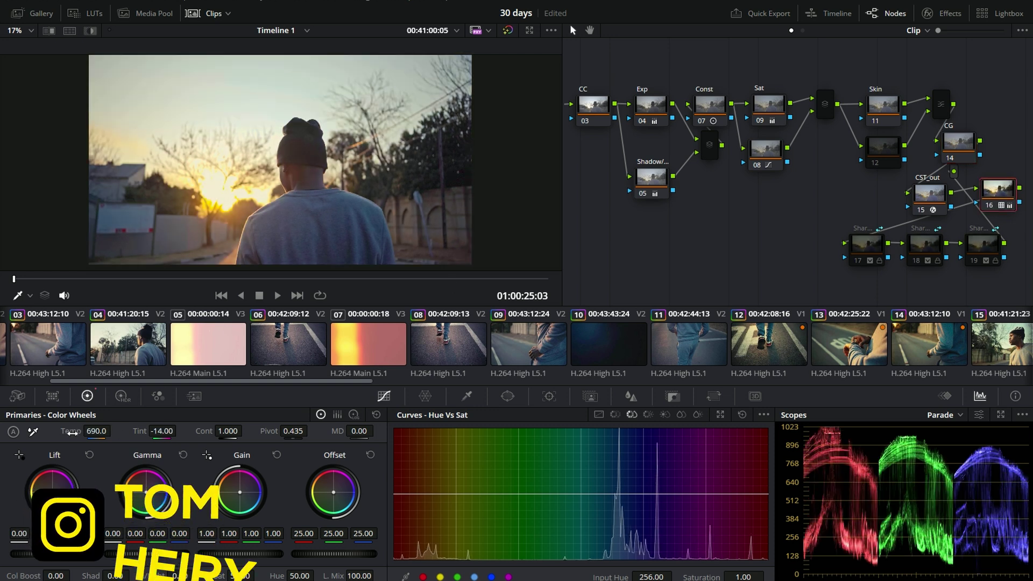
double_click(71, 431)
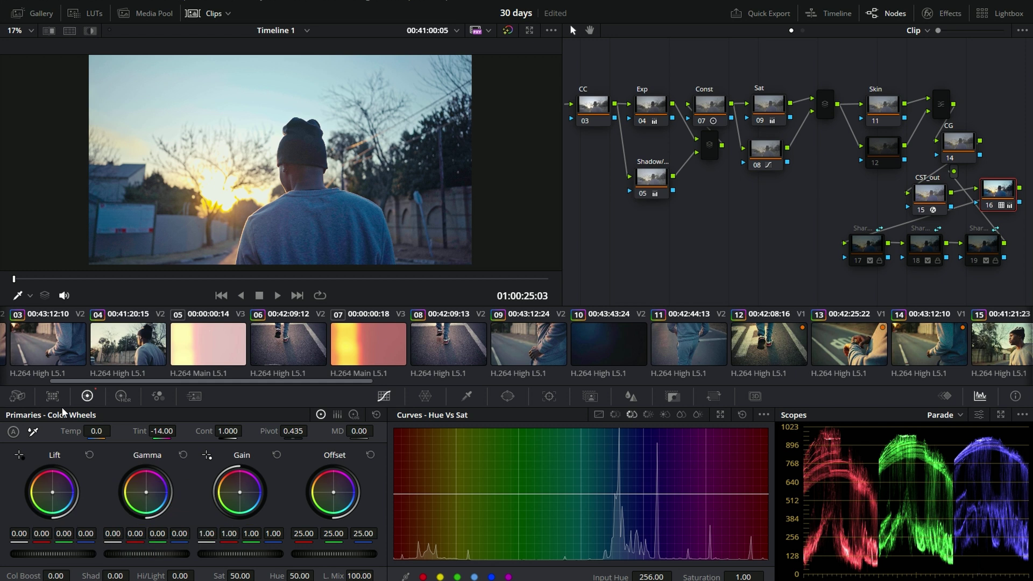
drag(97, 432, 156, 430)
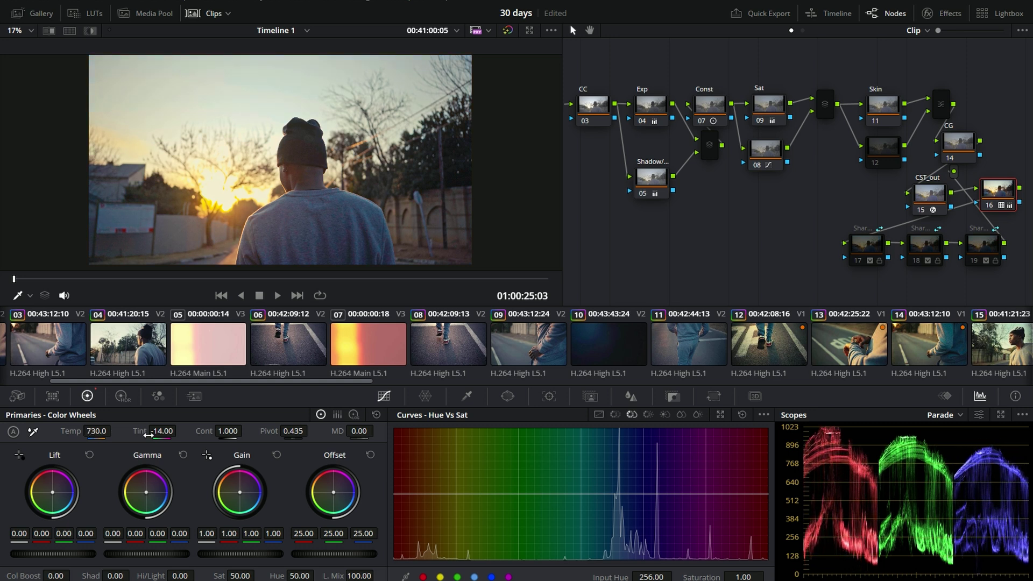